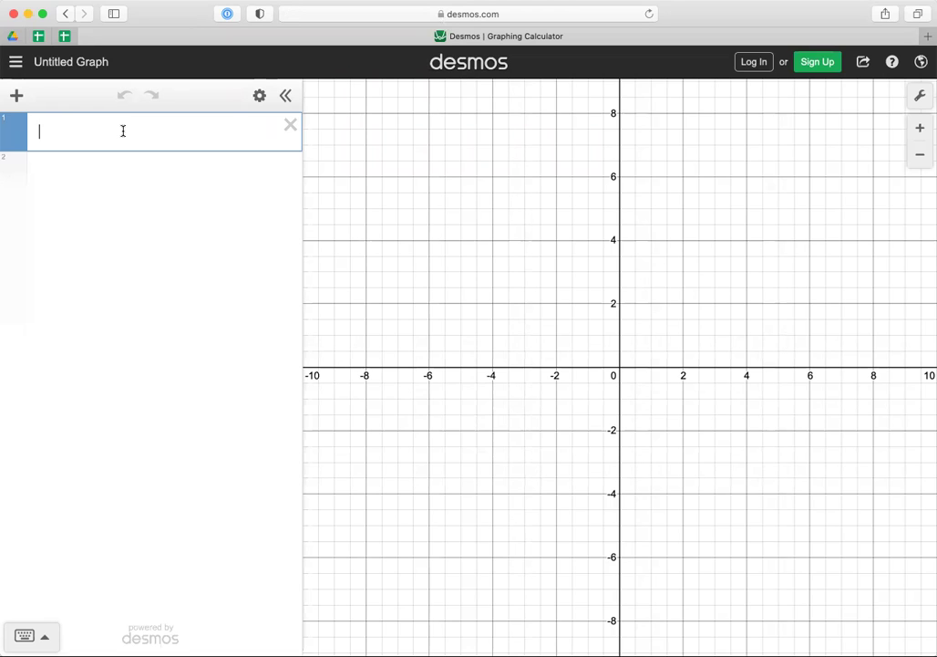
Enter the equation y = a sin(x) + d and add sliders for both parameters a and d
type("y=a ")
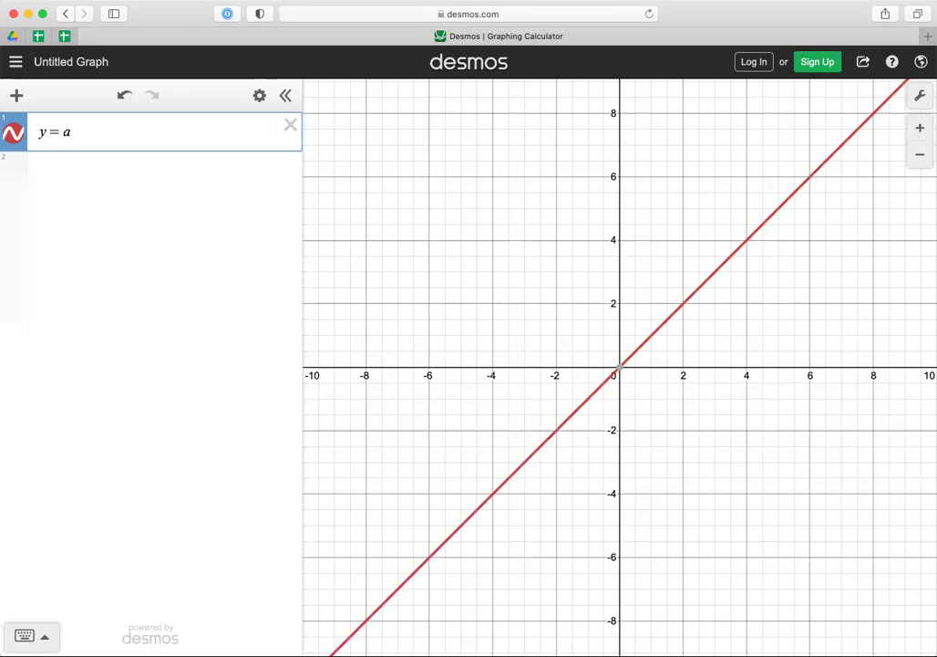
type("sin(x")
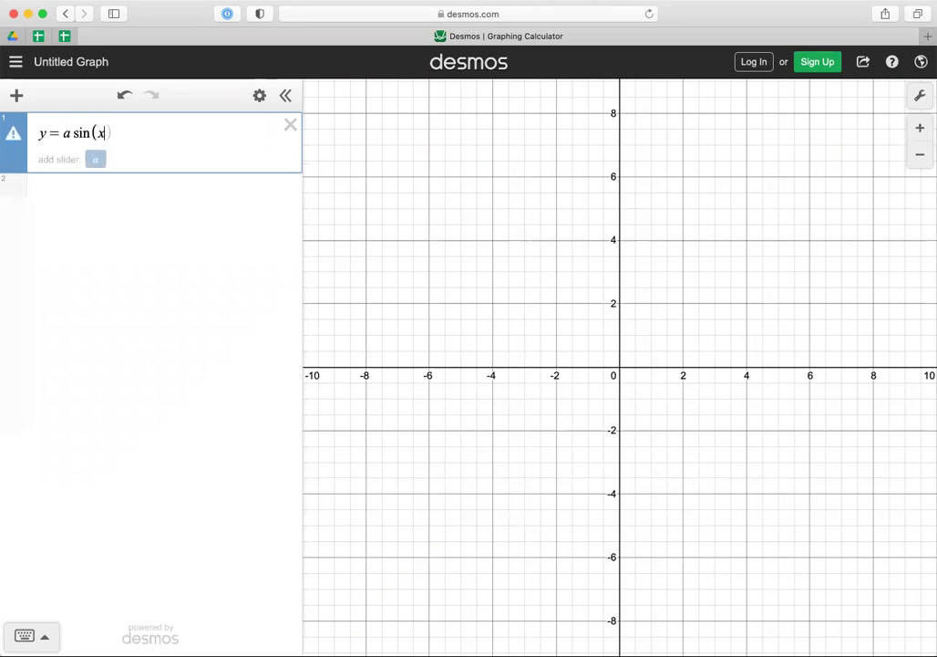
type(")+d")
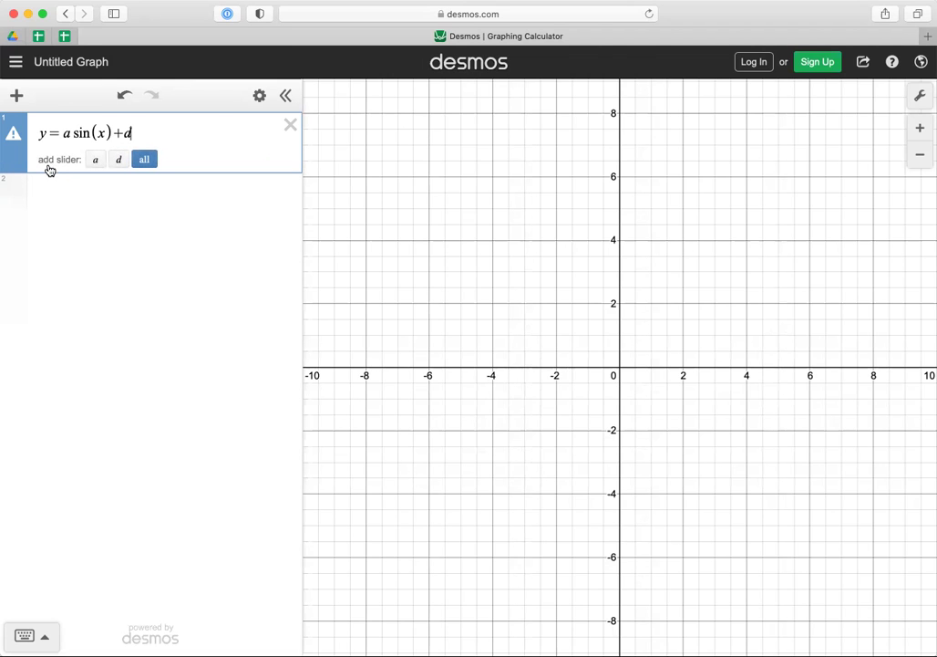
left_click(146, 162)
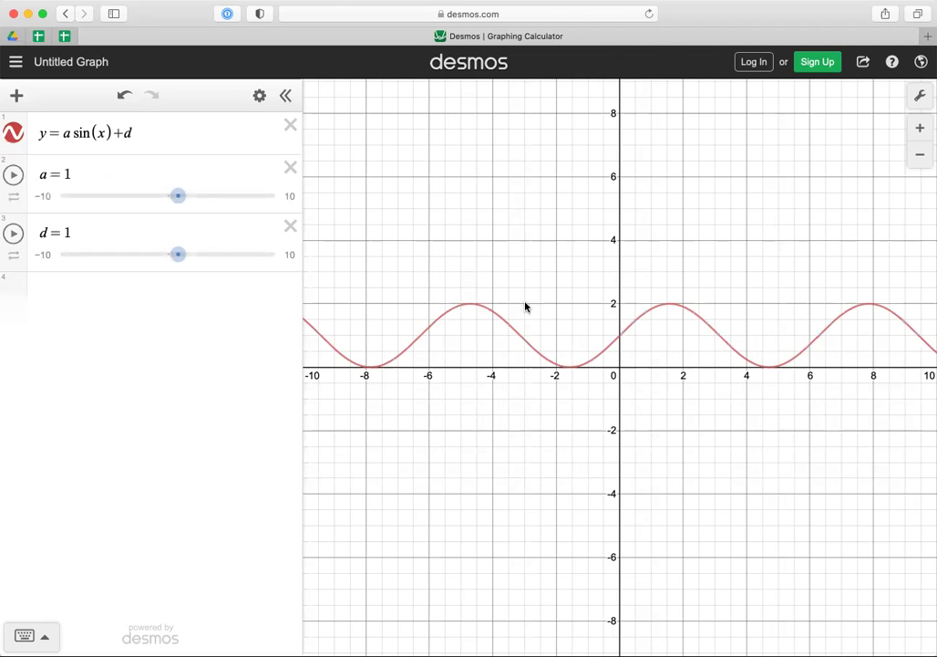
Set the graph's x-axis range from −2π to 2π
left_click(922, 97)
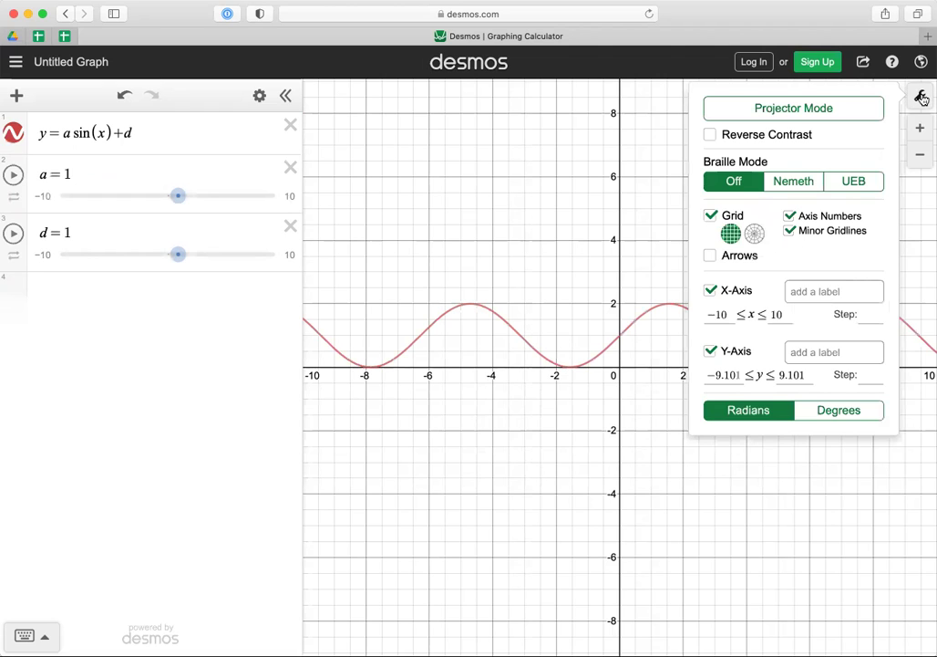
double_click(722, 314)
type("2")
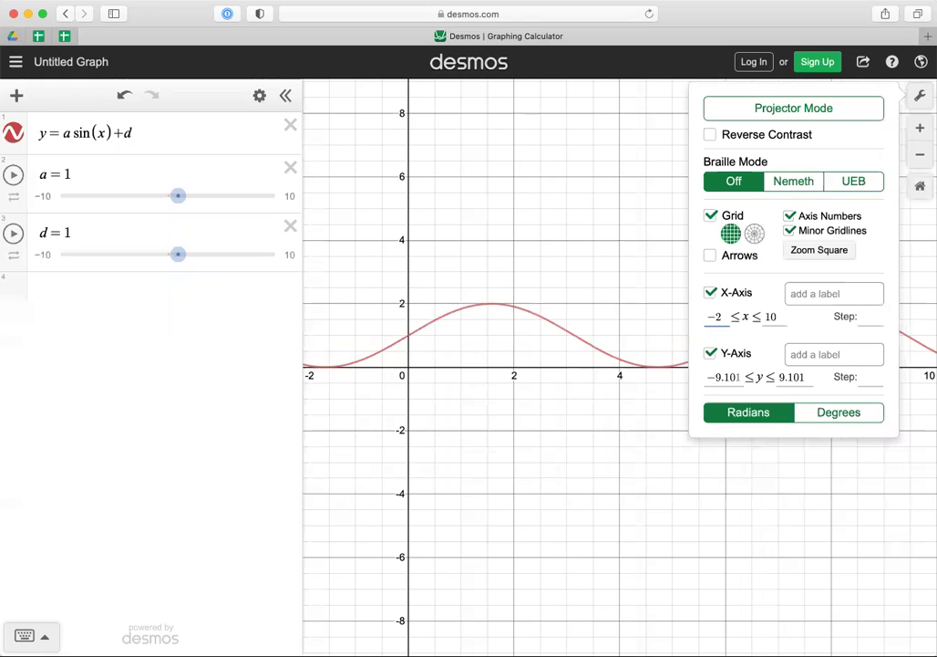
type("pi")
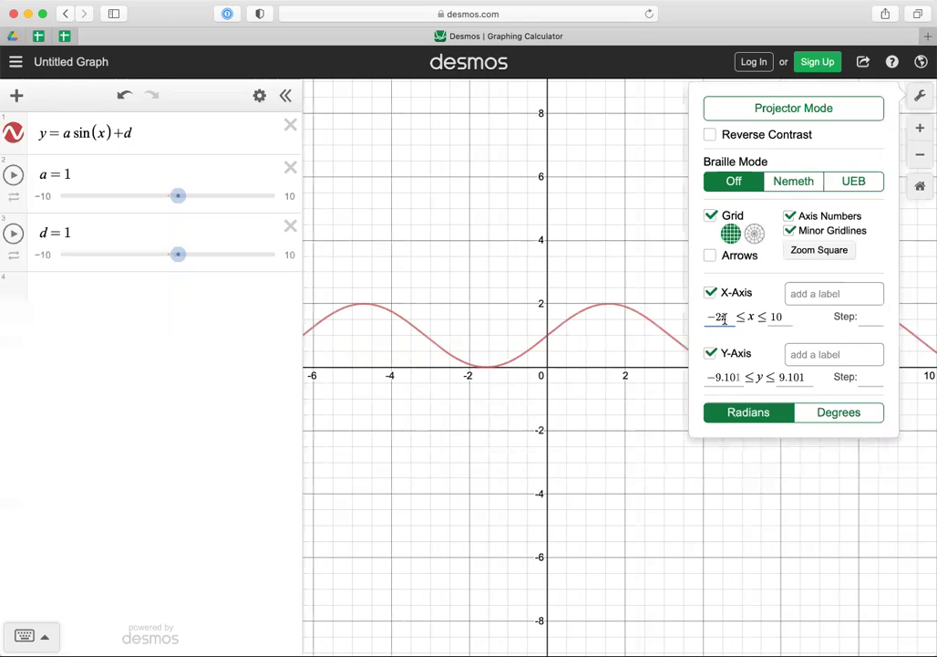
left_click(785, 315)
key("BackSpace")
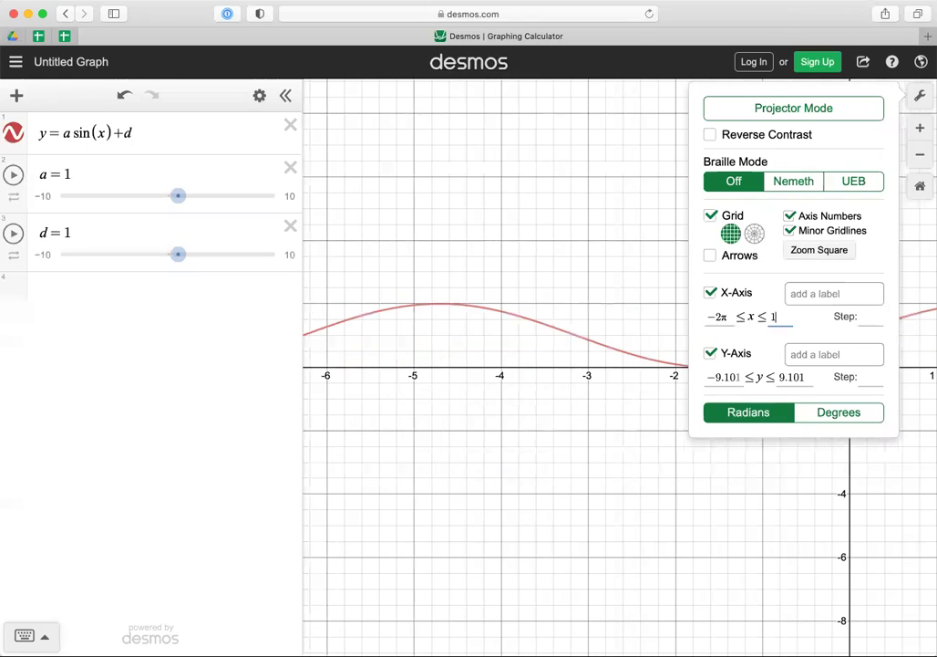
type("2pi")
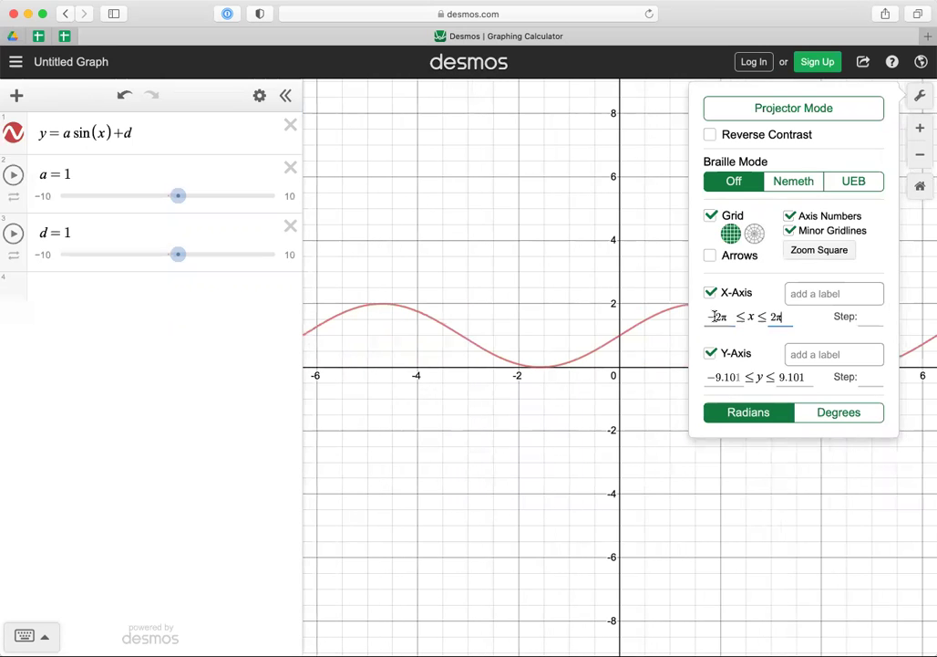
Set the x-axis step to π/4
left_click(866, 316)
type("pi")
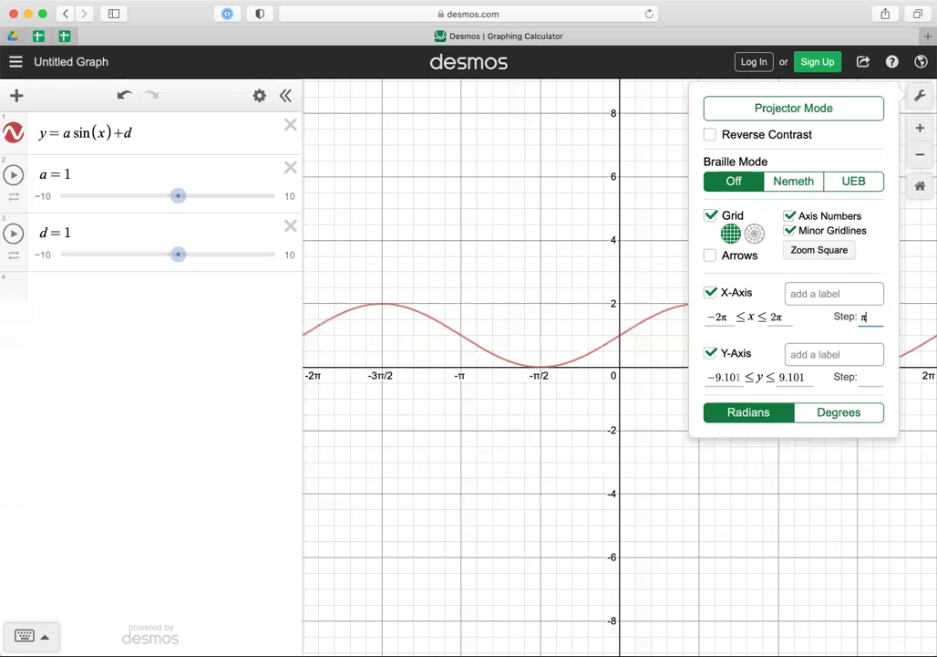
type("/4")
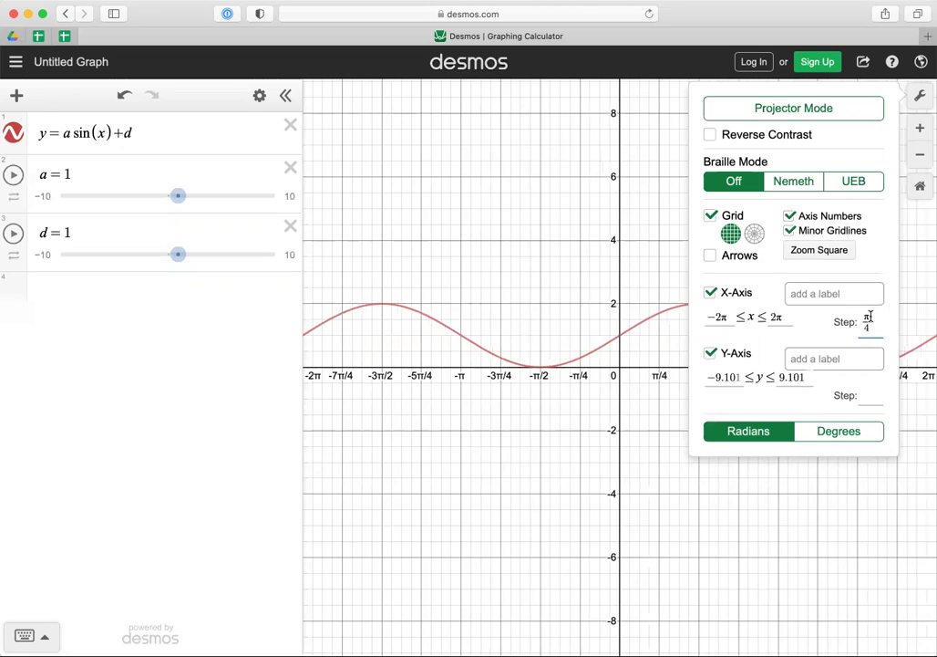
key("BackSpace")
key("BackSpace")
key("BackSpace")
type("pi")
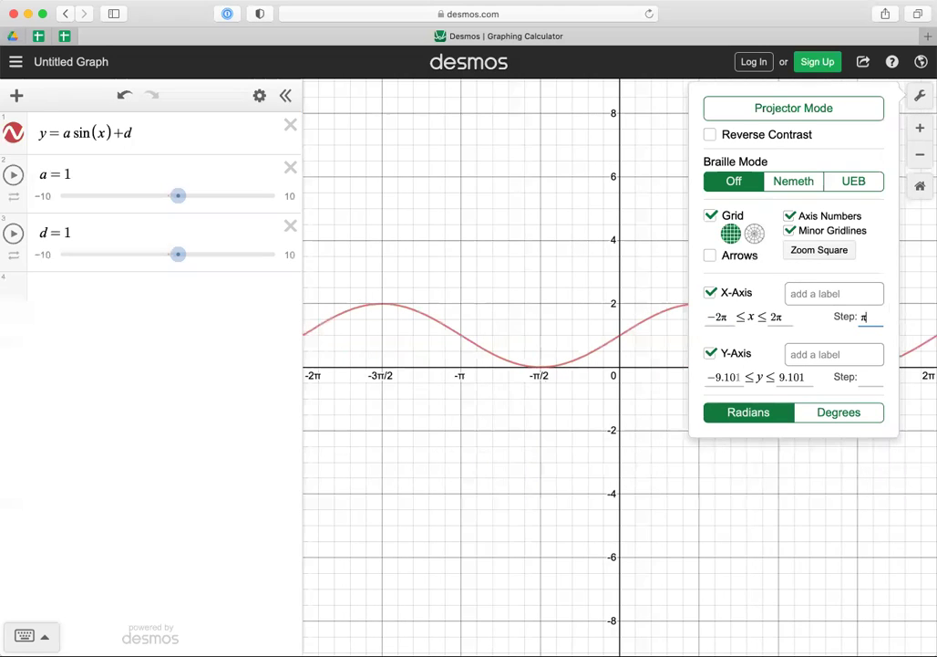
type("/")
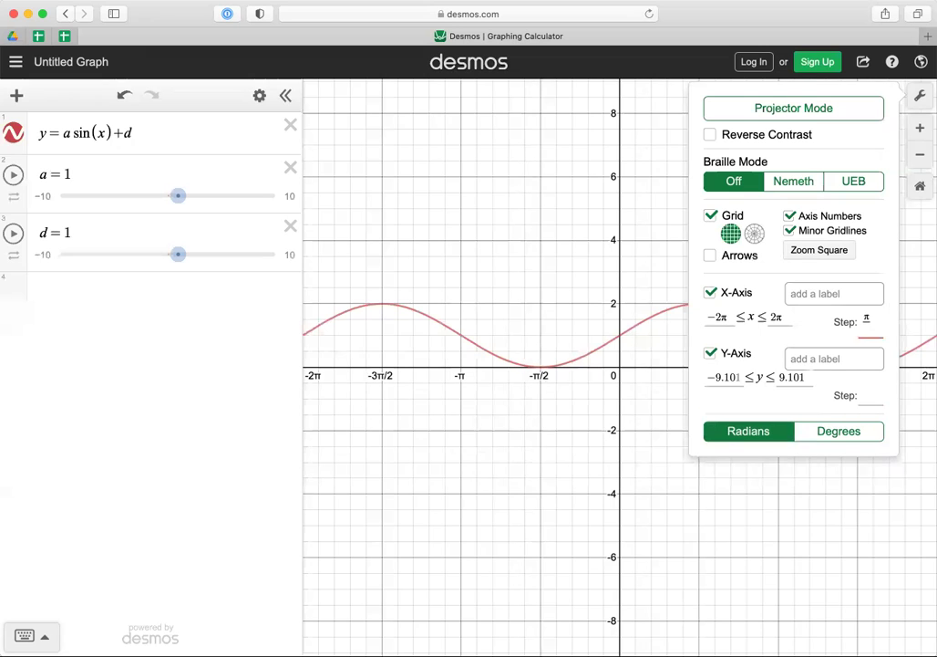
type("4")
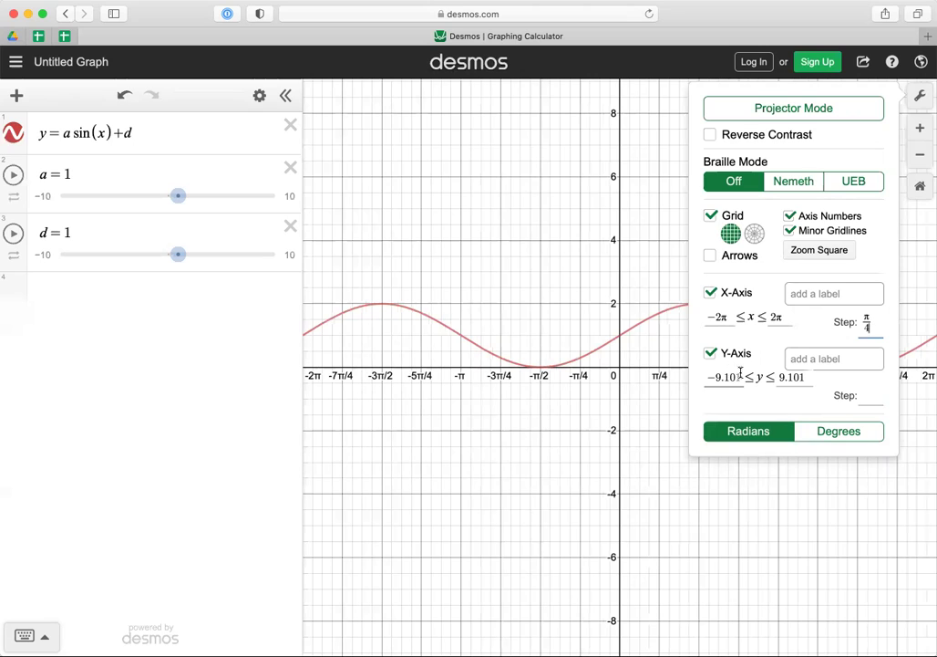
Set the y-axis range from −4 to 4 with a step of 1, and close the graph settings
double_click(719, 375)
type("4")
double_click(768, 377)
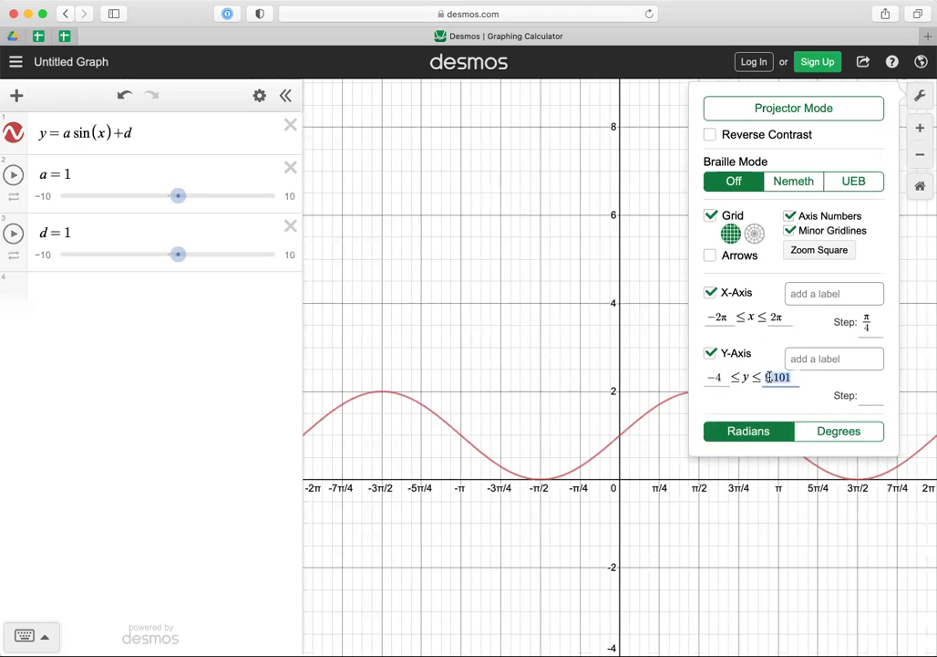
type("4")
left_click(877, 396)
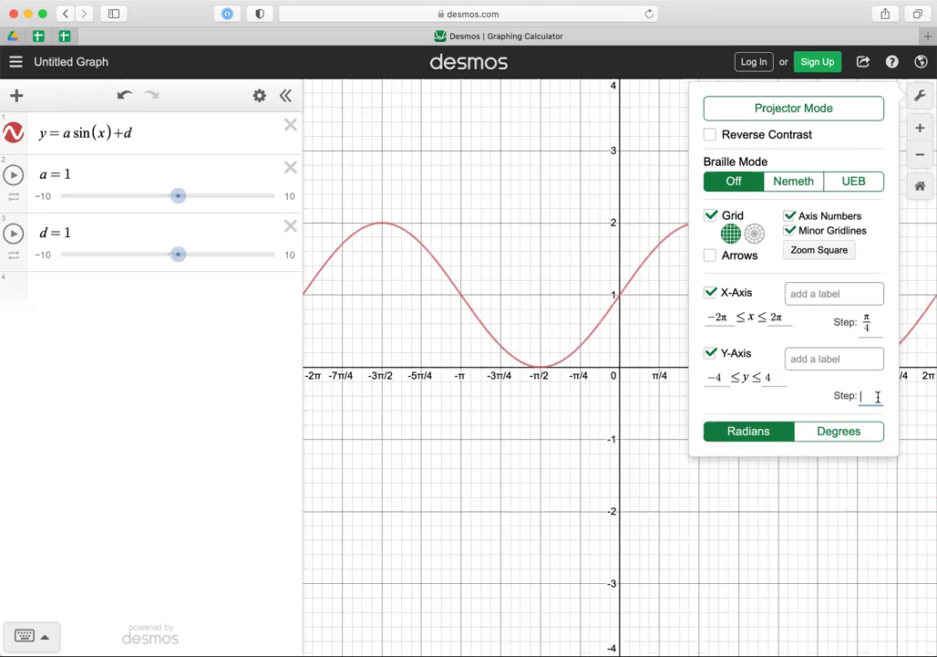
type("1")
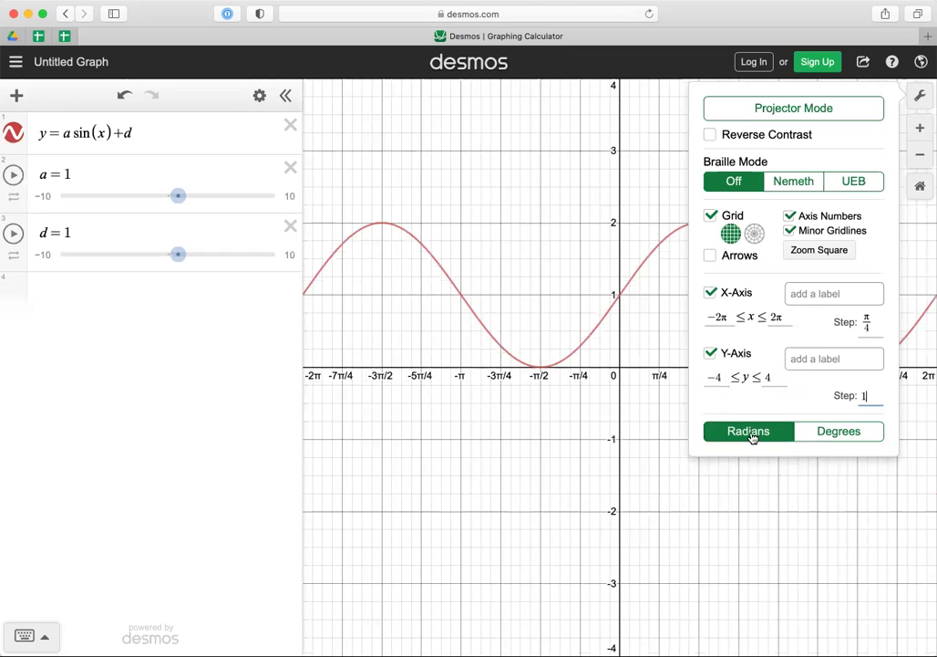
left_click(560, 469)
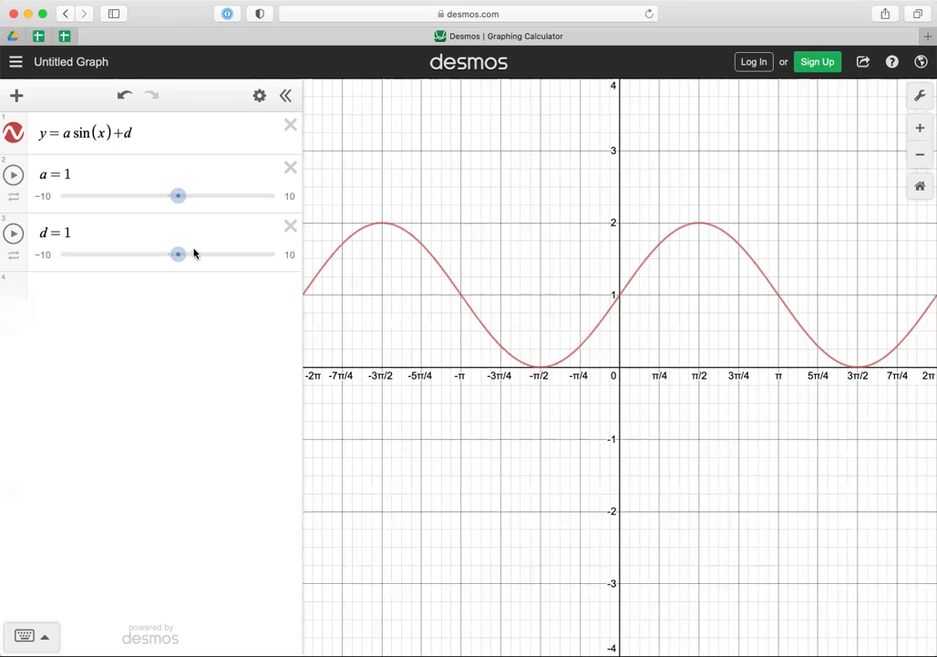
Set slider d to 0, then raise slider a to 2.5 and return it to 1
left_click_drag(177, 258, 168, 257)
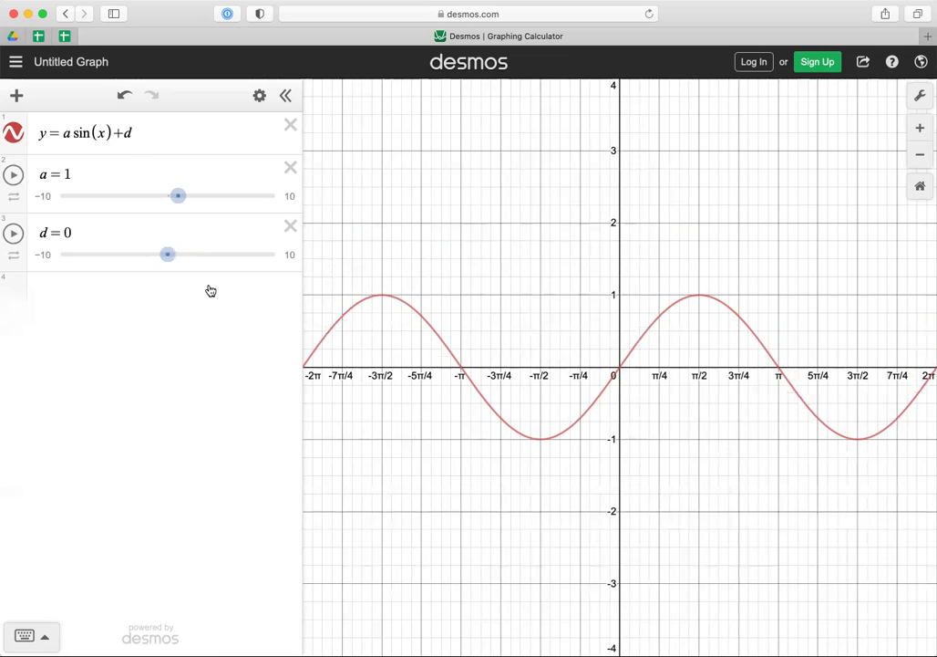
mouse_move(171, 259)
left_mouse_down()
mouse_move(196, 259)
mouse_move(153, 259)
mouse_move(171, 264)
left_mouse_up()
mouse_move(179, 199)
left_mouse_down()
mouse_move(205, 199)
mouse_move(136, 199)
mouse_move(195, 198)
left_mouse_up()
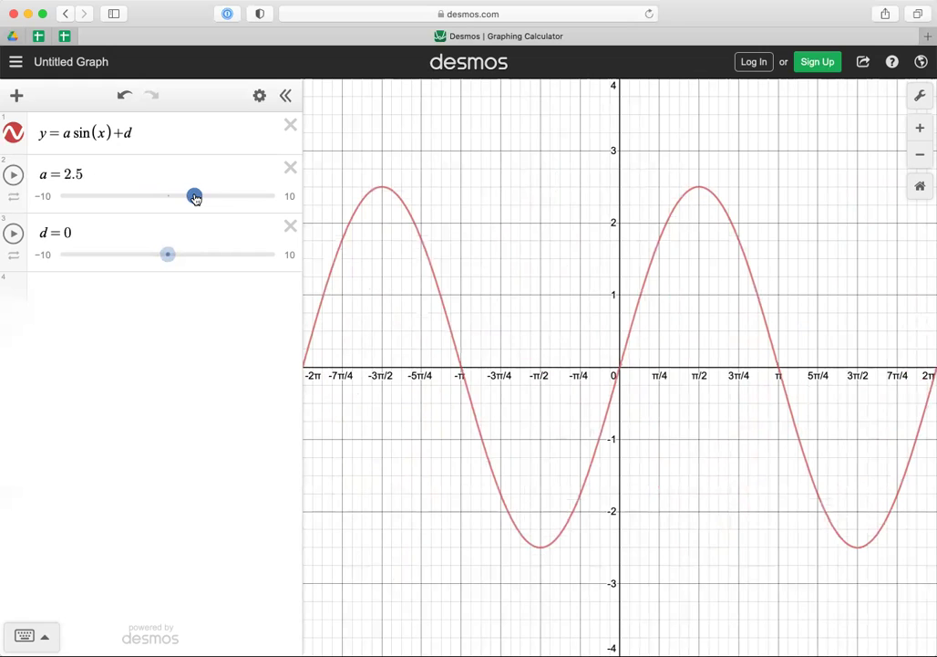
left_click_drag(194, 198, 179, 200)
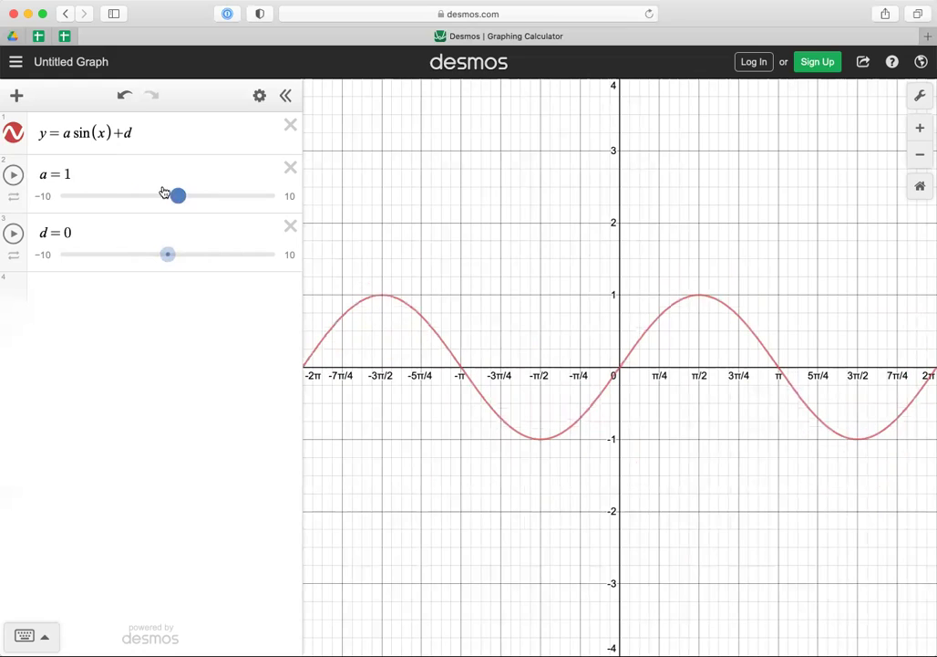
Replace sin with cos in the equation so that it reads y = a cos(x) + d
left_click(94, 135)
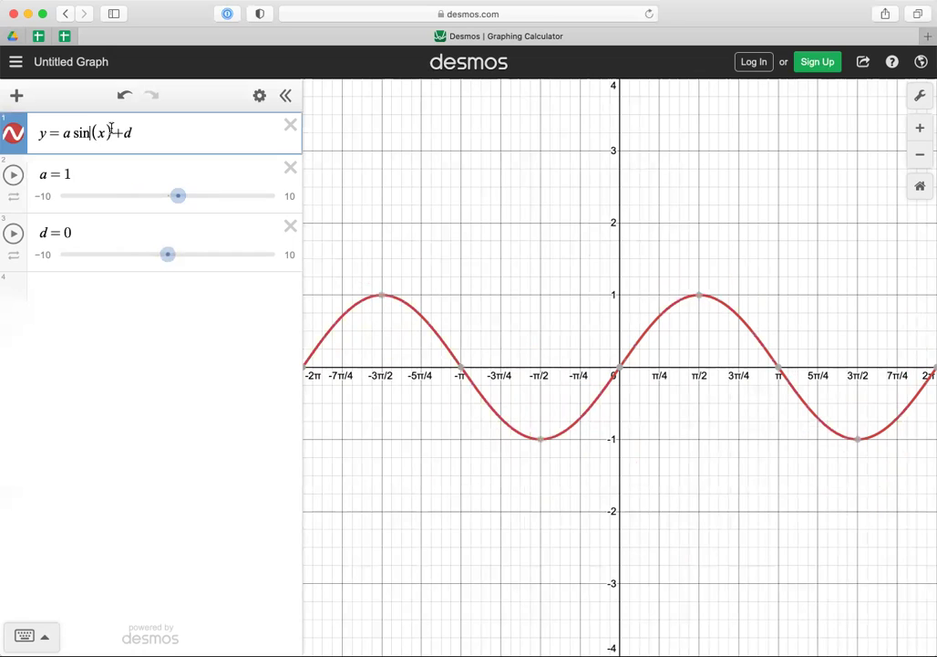
key("BackSpace")
key("BackSpace")
key("BackSpace")
type("cos")
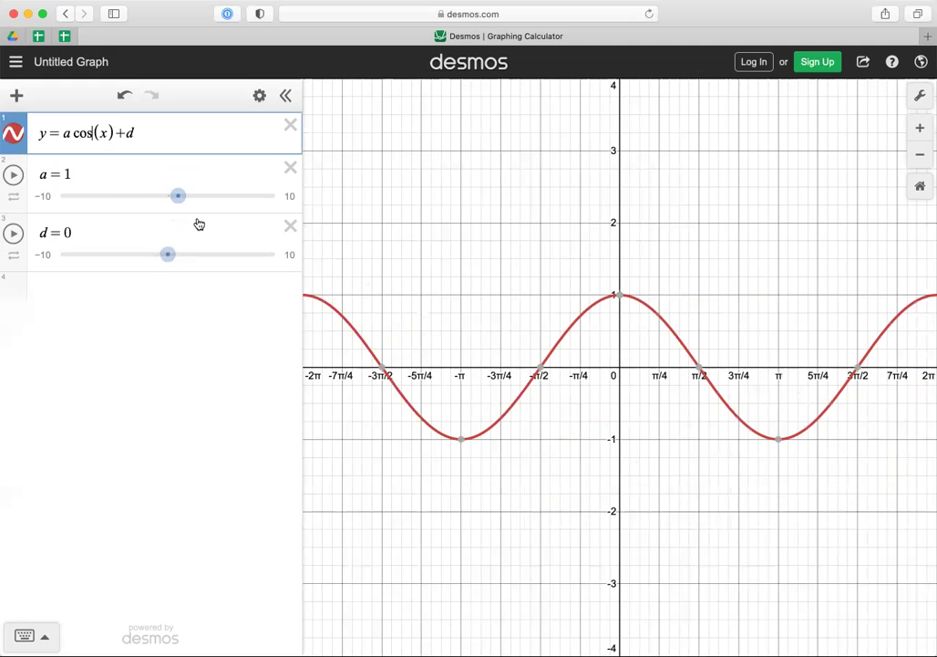
Vary the cosine graph's sliders, keeping a at 1 and moving d to 0.4
mouse_move(179, 196)
left_mouse_down()
mouse_move(193, 199)
mouse_move(171, 198)
mouse_move(180, 199)
left_mouse_up()
mouse_move(176, 261)
left_mouse_down()
mouse_move(160, 258)
mouse_move(174, 257)
left_mouse_up()
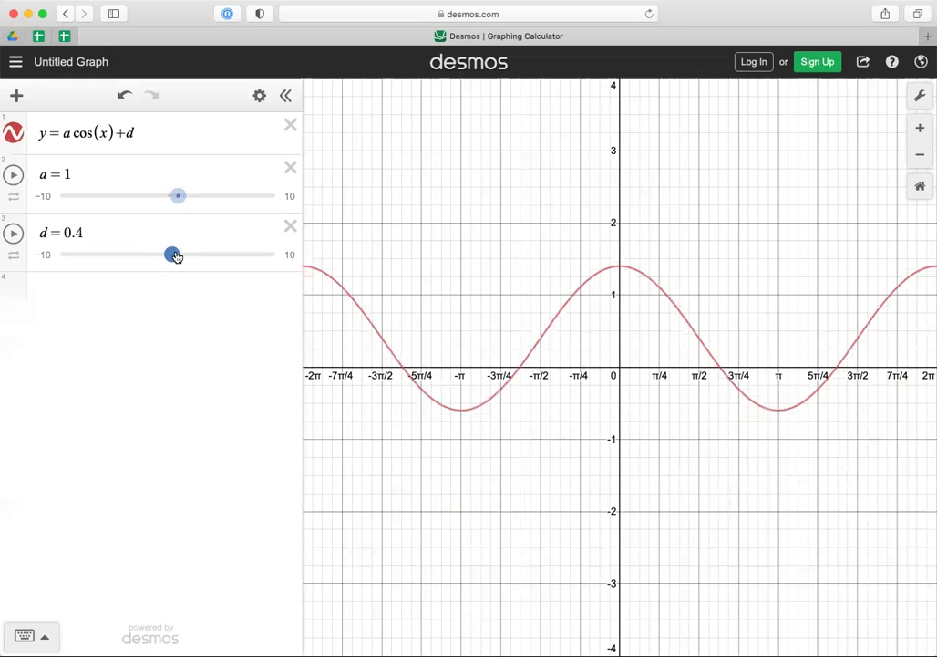